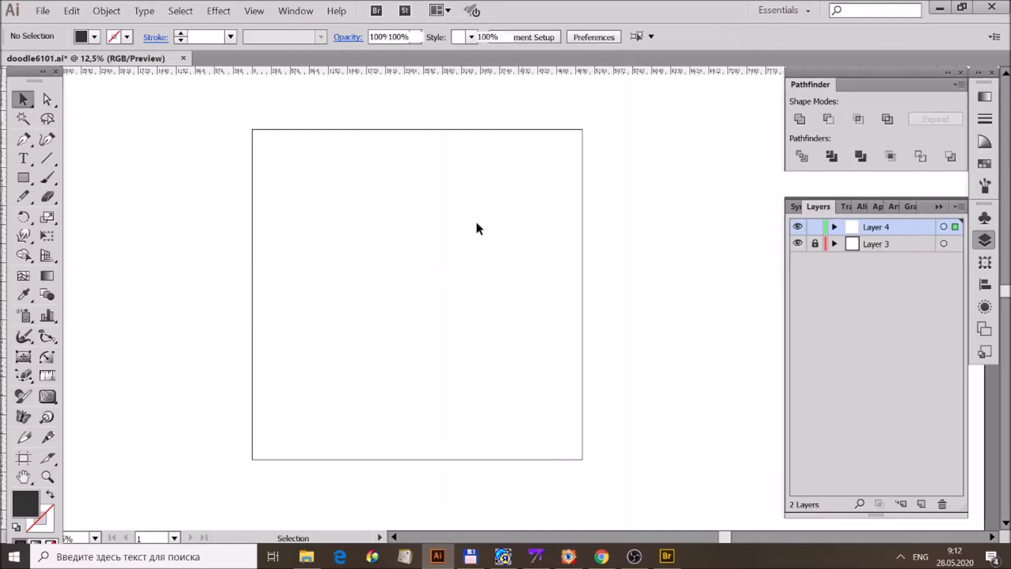
Step: Scale the placed crowd photo to nearly fill the artboard
left_click(532, 194)
left_click(408, 315)
left_click_drag(408, 316, 302, 422)
mouse_move(479, 237)
left_mouse_down()
mouse_move(579, 129)
mouse_move(550, 191)
mouse_move(571, 139)
left_mouse_up()
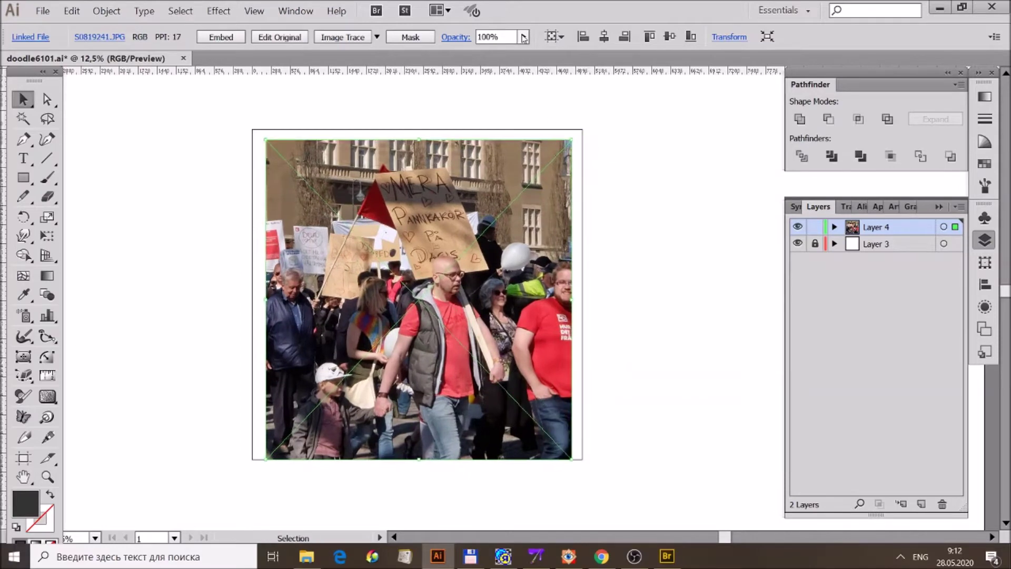
Step: Fade the photo to about 70% opacity, add Layer 5 and lock Layer 4
left_click(524, 36)
left_click_drag(527, 51, 503, 52)
left_click(922, 504)
left_click(816, 243)
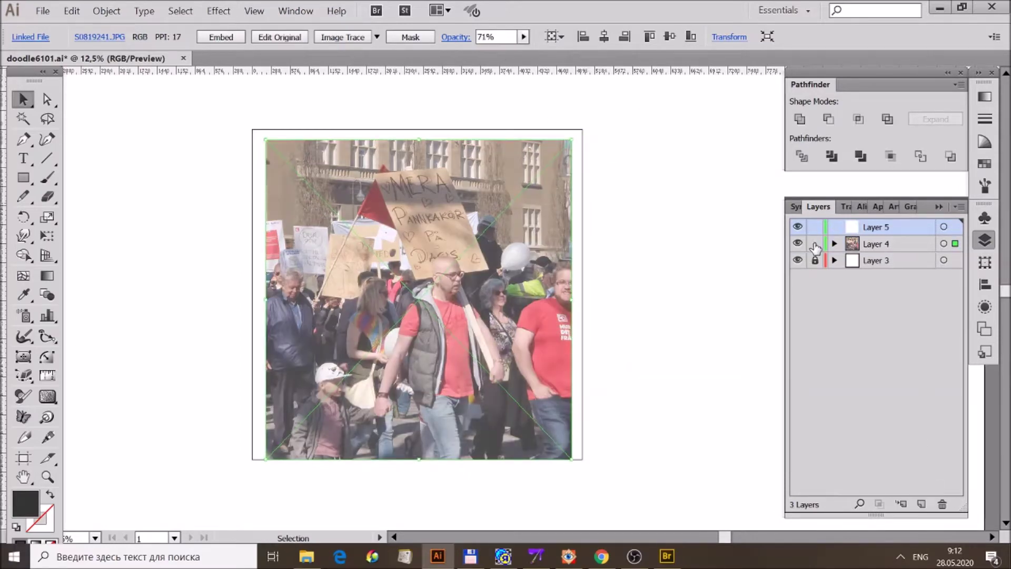
Step: With the Paintbrush tool, trace the curve of the man's ear
left_click(46, 178)
scroll(369, 337, "up", 3)
scroll(290, 211, "up", 1)
left_click_drag(277, 224, 292, 226)
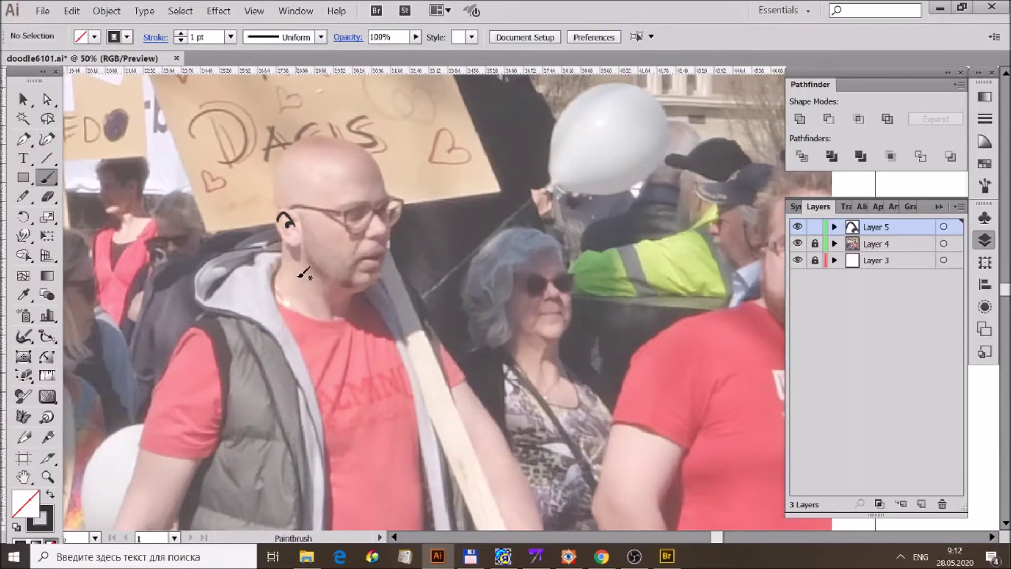
Step: Trace the man's neck, the hood edges and the vest's inner edge
left_click_drag(285, 240, 274, 281)
left_click_drag(285, 244, 318, 437)
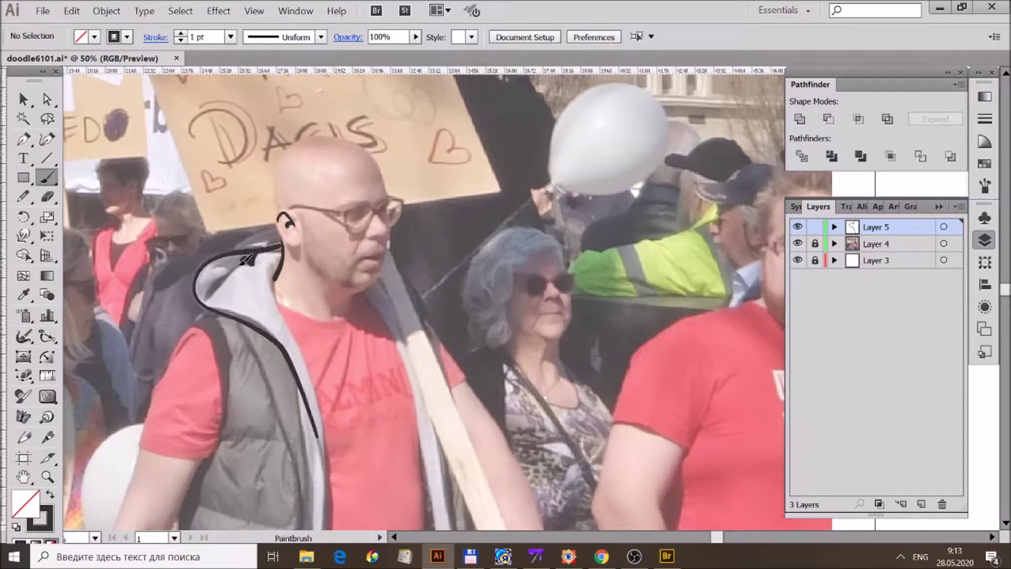
left_click_drag(246, 259, 204, 297)
mouse_move(278, 287)
left_mouse_down()
mouse_move(327, 464)
mouse_move(355, 295)
mouse_move(316, 519)
left_mouse_up()
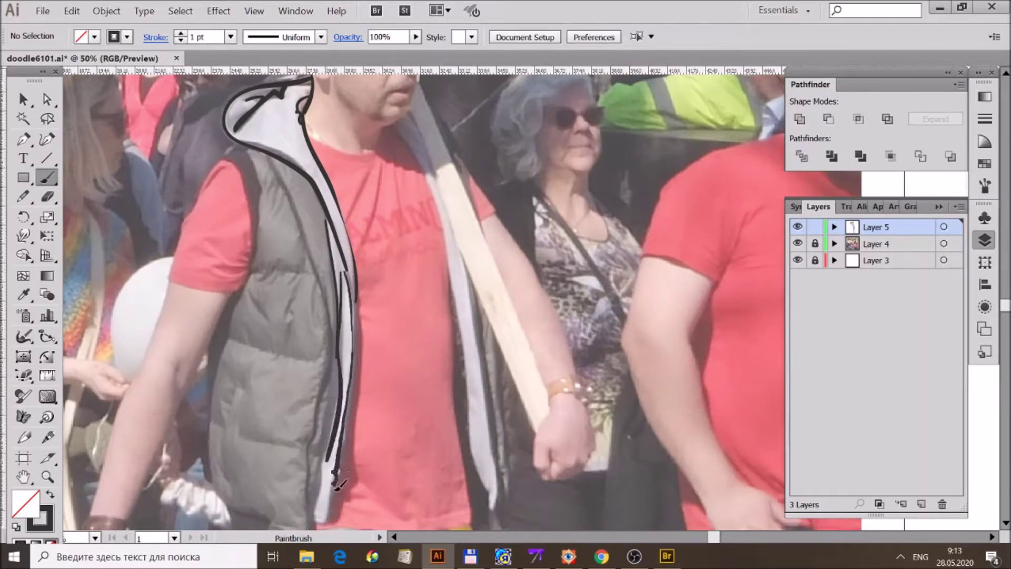
left_click_drag(350, 305, 328, 522)
Step: Trace the T-shirt collar, the neck folds and the vest's left armhole
mouse_move(318, 133)
left_mouse_down()
mouse_move(350, 181)
mouse_move(418, 174)
left_mouse_up()
left_click_drag(424, 174, 398, 224)
mouse_move(350, 200)
left_mouse_down()
mouse_move(398, 210)
mouse_move(393, 283)
left_mouse_up()
mouse_move(421, 187)
left_mouse_down()
mouse_move(428, 271)
mouse_move(508, 196)
left_mouse_up()
left_click_drag(299, 117, 340, 200)
left_click_drag(340, 127, 330, 216)
mouse_move(300, 113)
left_mouse_down()
mouse_move(337, 123)
mouse_move(266, 182)
mouse_move(253, 221)
mouse_move(326, 229)
left_mouse_up()
Step: Outline the red T-shirt sleeve, its folds and the forearm down to the wrist
left_click_drag(285, 228, 331, 214)
mouse_move(303, 239)
left_mouse_down()
mouse_move(330, 226)
mouse_move(211, 477)
left_mouse_up()
left_click_drag(259, 324, 254, 348)
mouse_move(247, 242)
left_mouse_down()
mouse_move(174, 474)
mouse_move(158, 366)
left_mouse_up()
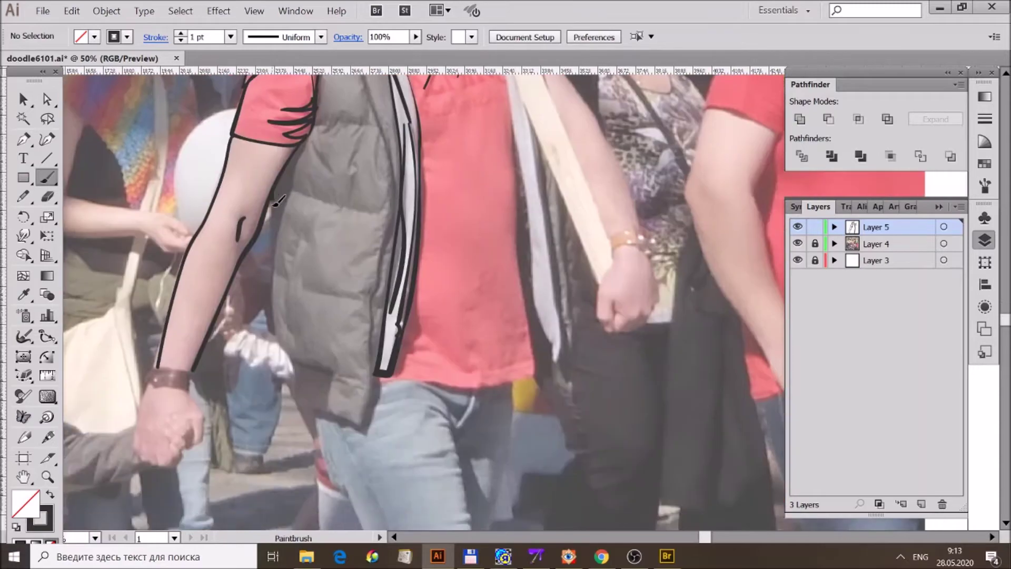
left_click_drag(270, 194, 369, 378)
Step: Draw quilting lines across the vest, its lower hem panel, and the shirt hem and folds
left_click_drag(279, 274, 363, 300)
left_click_drag(305, 200, 364, 214)
left_click_drag(317, 125, 383, 132)
mouse_move(292, 363)
left_mouse_down()
mouse_move(373, 388)
mouse_move(535, 375)
left_mouse_up()
left_click_drag(403, 376, 506, 365)
left_click_drag(409, 350, 442, 353)
Step: Trace the jeans: pocket, dashed seam, outer leg edges and jagged inseam
mouse_move(474, 406)
left_mouse_down()
mouse_move(408, 229)
mouse_move(382, 235)
mouse_move(387, 252)
left_mouse_up()
left_click_drag(274, 249, 304, 313)
left_click_drag(310, 327, 350, 432)
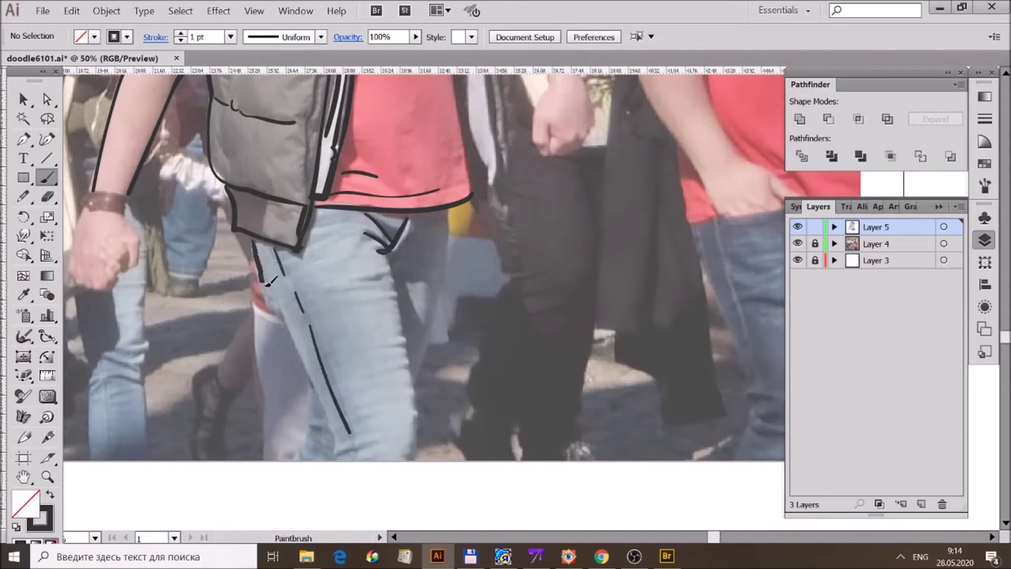
left_click_drag(252, 241, 346, 449)
left_click_drag(387, 252, 411, 461)
left_click_drag(448, 208, 420, 376)
left_click_drag(316, 392, 298, 463)
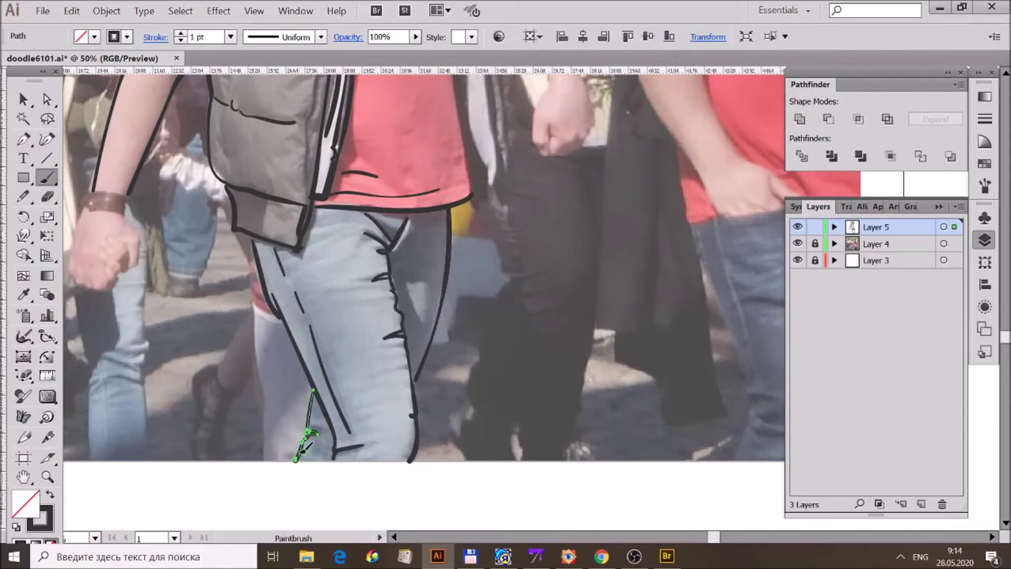
Step: Outline the wrist, the fist and the forearm's outer edge
mouse_move(468, 273)
left_mouse_down()
mouse_move(448, 420)
mouse_move(632, 368)
left_mouse_up()
mouse_move(716, 163)
left_mouse_down()
mouse_move(306, 378)
mouse_move(293, 414)
mouse_move(327, 456)
mouse_move(339, 378)
left_mouse_up()
left_click_drag(384, 331, 383, 402)
mouse_move(210, 187)
left_mouse_down()
mouse_move(247, 277)
mouse_move(295, 322)
mouse_move(339, 434)
mouse_move(351, 374)
mouse_move(347, 422)
left_mouse_up()
left_click_drag(220, 204, 228, 241)
Step: Trace the pole's edges beside the fist and the vest's lower-right corner
mouse_move(160, 129)
left_mouse_down()
mouse_move(228, 277)
mouse_move(247, 519)
left_mouse_up()
left_click_drag(173, 153, 253, 468)
mouse_move(258, 508)
left_mouse_down()
mouse_move(240, 393)
mouse_move(358, 281)
mouse_move(384, 374)
mouse_move(379, 306)
left_mouse_up()
mouse_move(306, 255)
left_mouse_down()
mouse_move(367, 334)
mouse_move(307, 363)
left_mouse_up()
left_click_drag(337, 152, 368, 385)
left_click_drag(343, 179, 380, 378)
Step: Pan up to the man's face and bring up the Paintbrush Tool Options
left_click_drag(316, 263, 294, 436)
left_click_drag(295, 316, 272, 373)
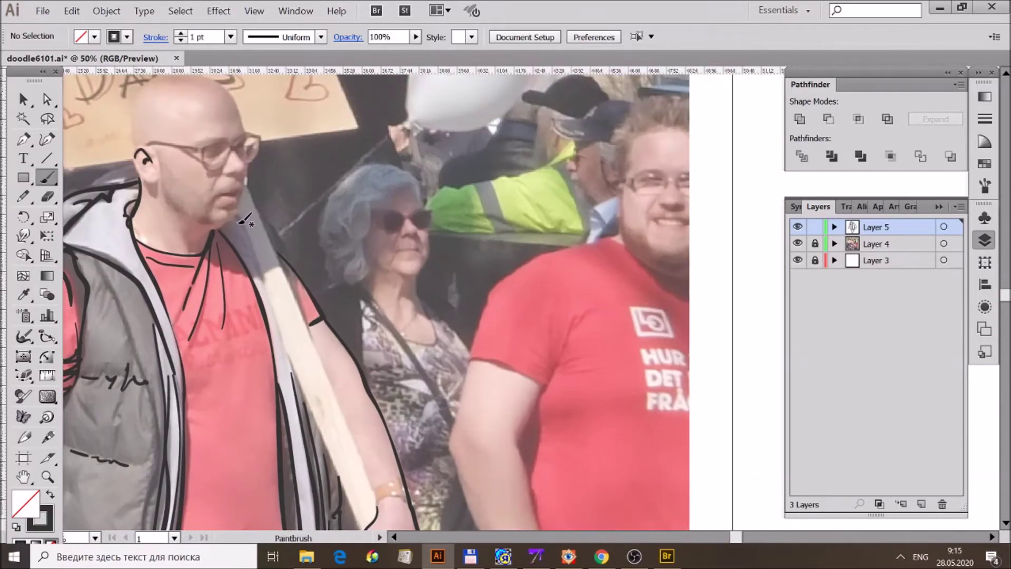
left_click_drag(319, 266, 283, 184)
key("Return")
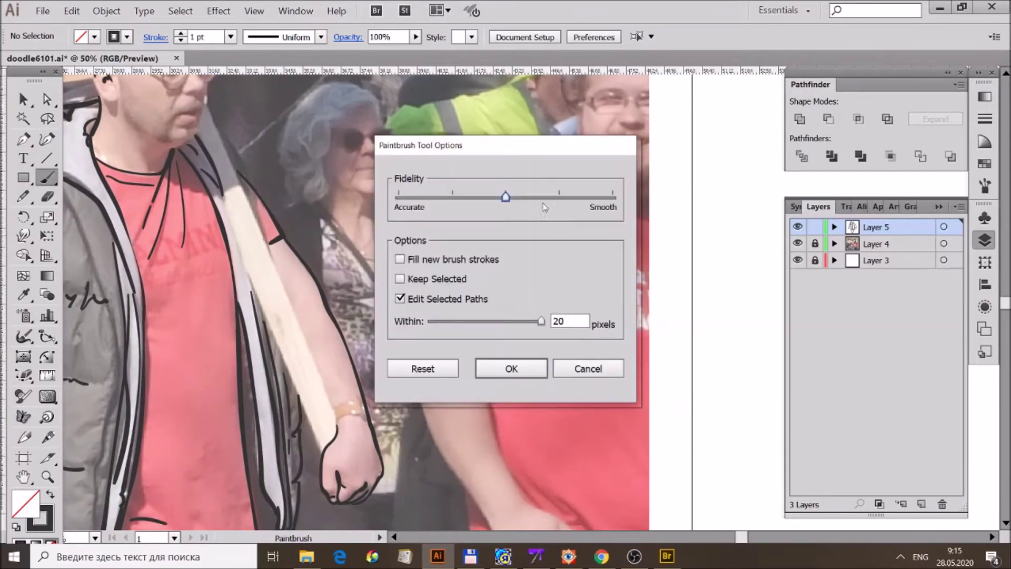
Step: Close the brush options and trace the arm's edge and the pole's left edge
left_click(512, 368)
left_click_drag(232, 203, 316, 411)
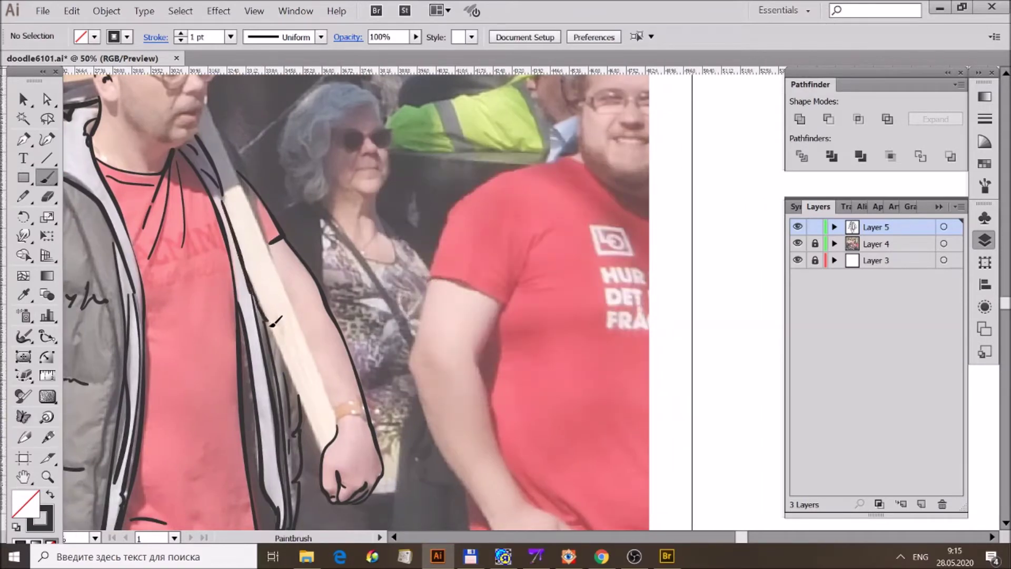
left_click_drag(208, 94, 337, 421)
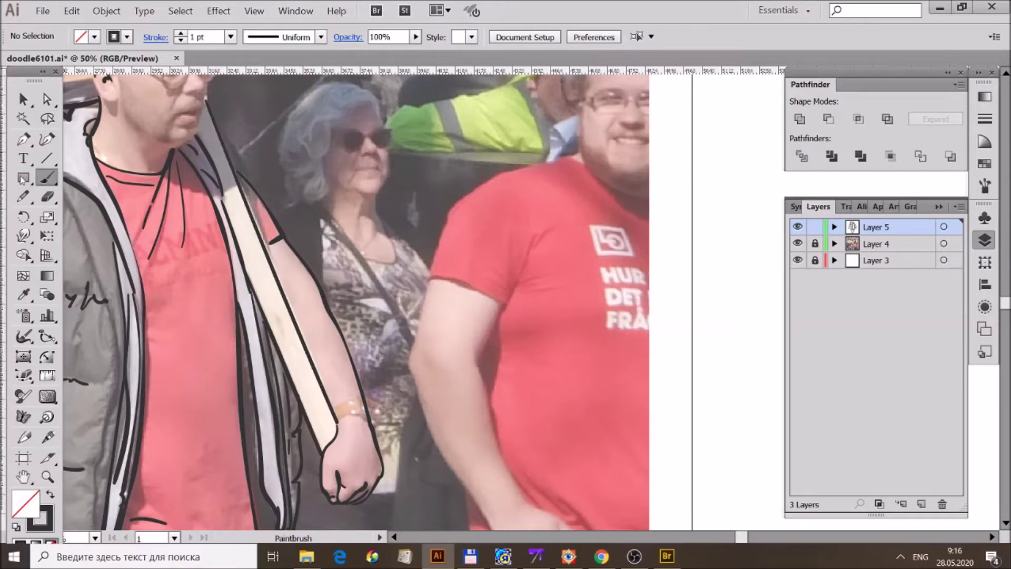
Step: Set the Paintbrush fidelity closer to Accurate and zoom the view out
key("Return")
left_click(493, 195)
key("Return")
key("ctrl+minus")
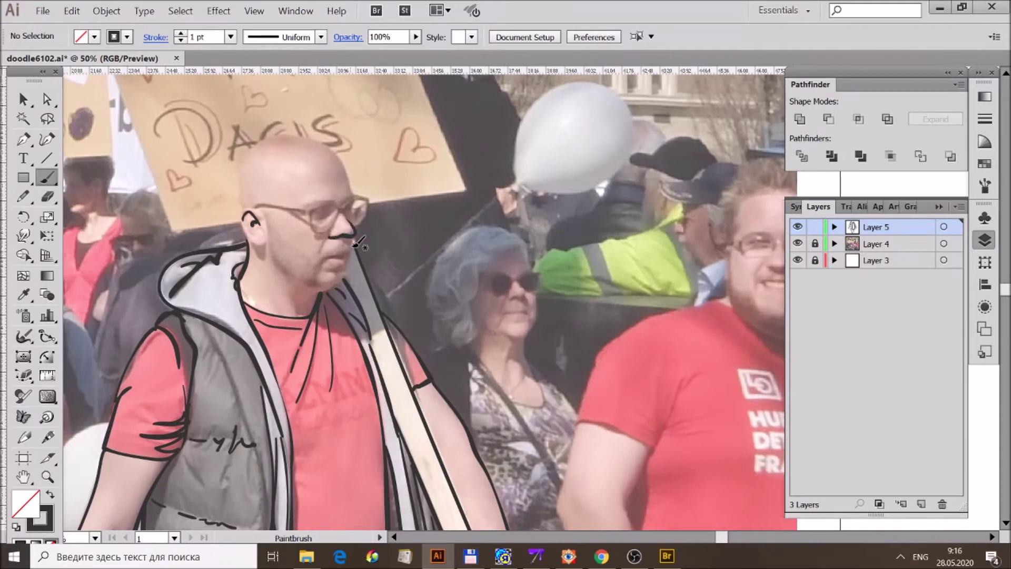
Step: Draw the man's jawline, full ear curve, both eyebrows and curly hair
left_click_drag(298, 277, 341, 283)
left_click_drag(250, 221, 262, 242)
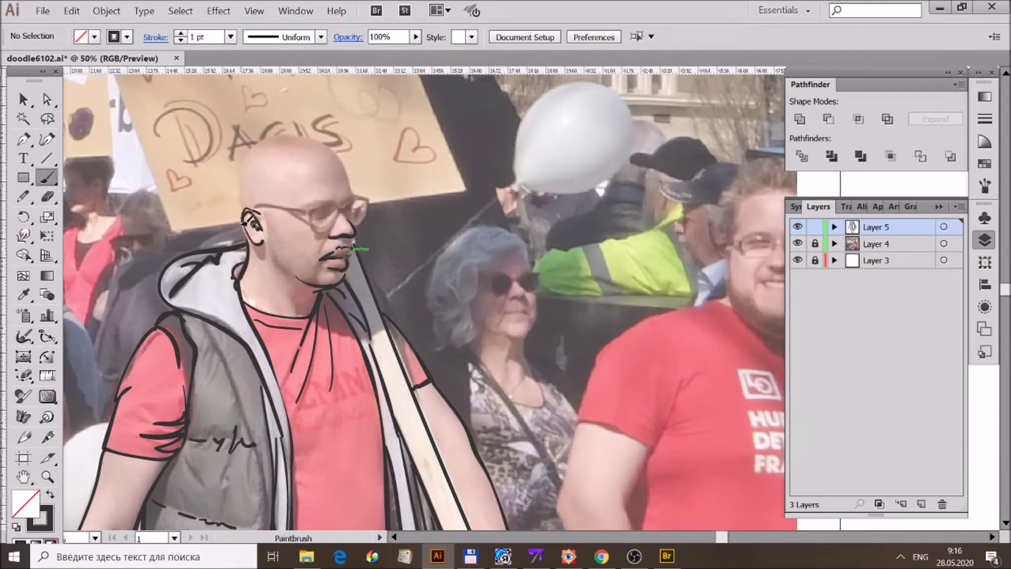
key("ctrl+z")
left_click_drag(339, 203, 327, 212)
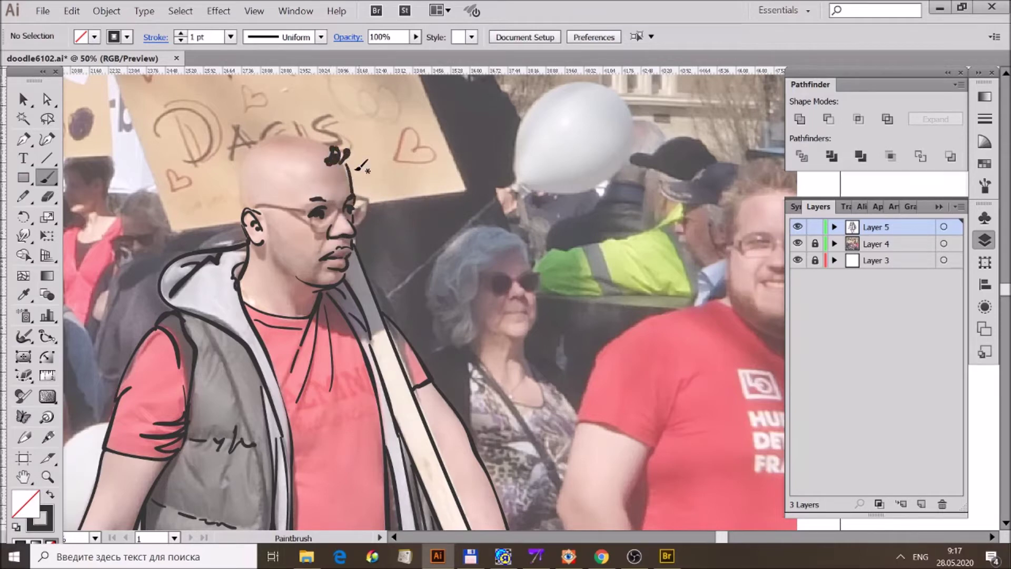
mouse_move(264, 167)
left_mouse_down()
mouse_move(337, 150)
mouse_move(272, 174)
mouse_move(268, 204)
left_mouse_up()
mouse_move(253, 142)
left_mouse_down()
mouse_move(240, 179)
mouse_move(247, 224)
mouse_move(274, 129)
mouse_move(339, 138)
mouse_move(290, 132)
mouse_move(337, 138)
mouse_move(270, 152)
mouse_move(247, 203)
mouse_move(261, 158)
mouse_move(287, 145)
mouse_move(348, 142)
mouse_move(360, 168)
left_mouse_up()
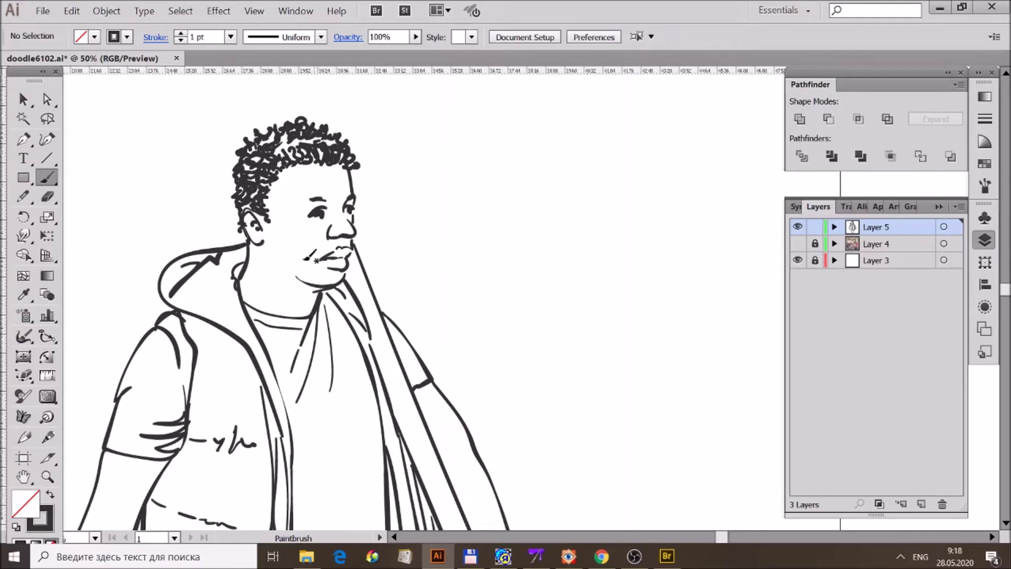
Step: Add curls along the hairline, show the photo again and zoom out to the sign
mouse_move(261, 170)
left_mouse_down()
mouse_move(243, 185)
mouse_move(287, 196)
left_mouse_up()
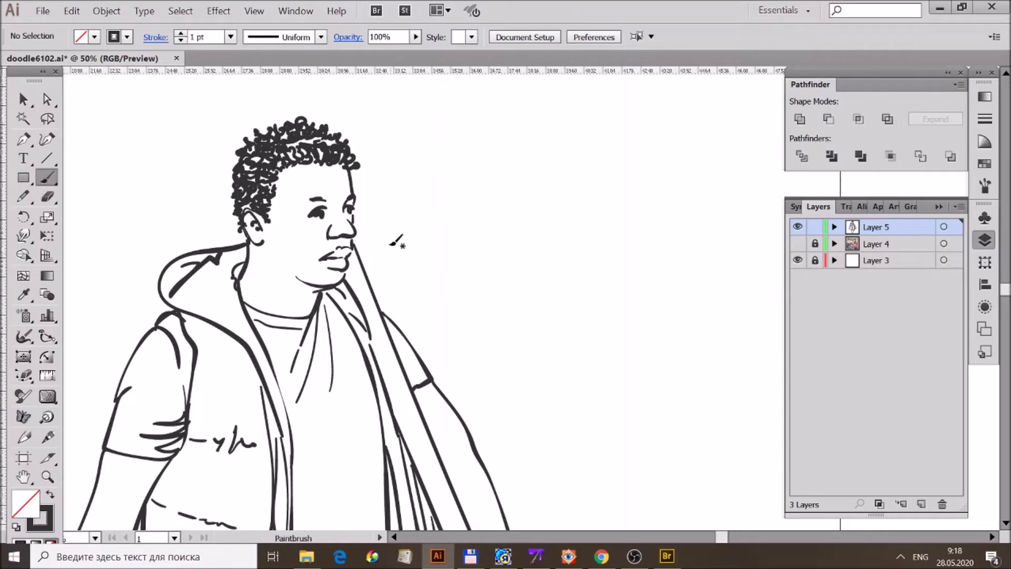
left_click(799, 243)
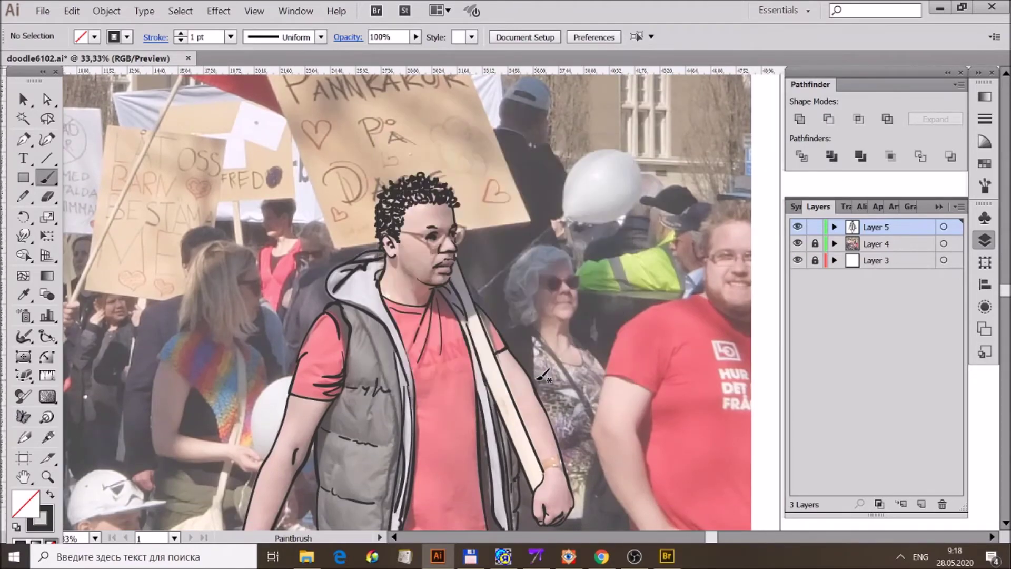
key("ctrl+minus")
left_click_drag(476, 283, 466, 373)
Step: Outline all four sides of the cardboard sign, then hide the photo layer
mouse_move(237, 179)
left_mouse_down()
mouse_move(455, 158)
mouse_move(540, 363)
left_mouse_up()
left_click_drag(456, 158, 548, 362)
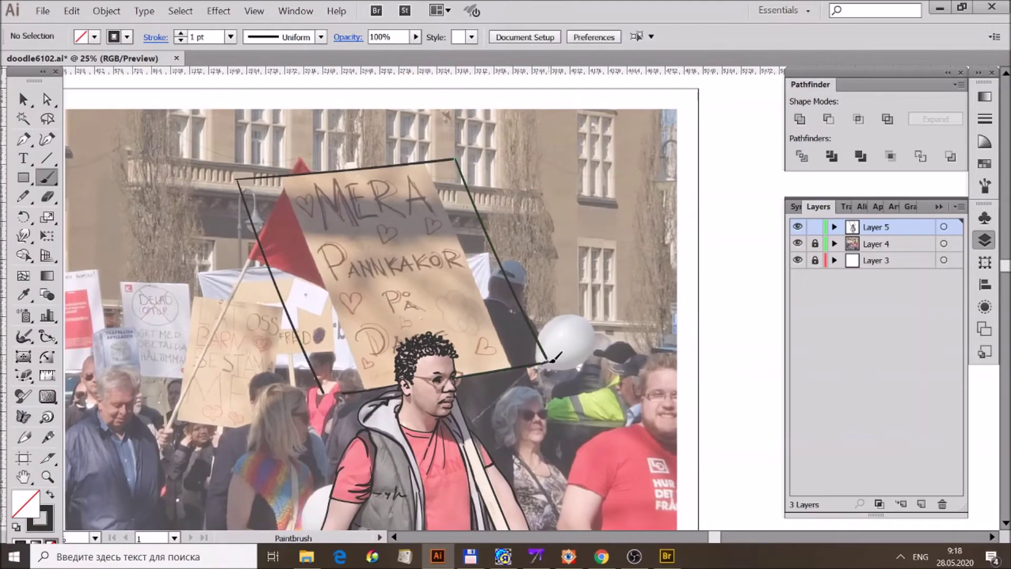
left_click_drag(354, 396, 325, 397)
left_click(797, 243)
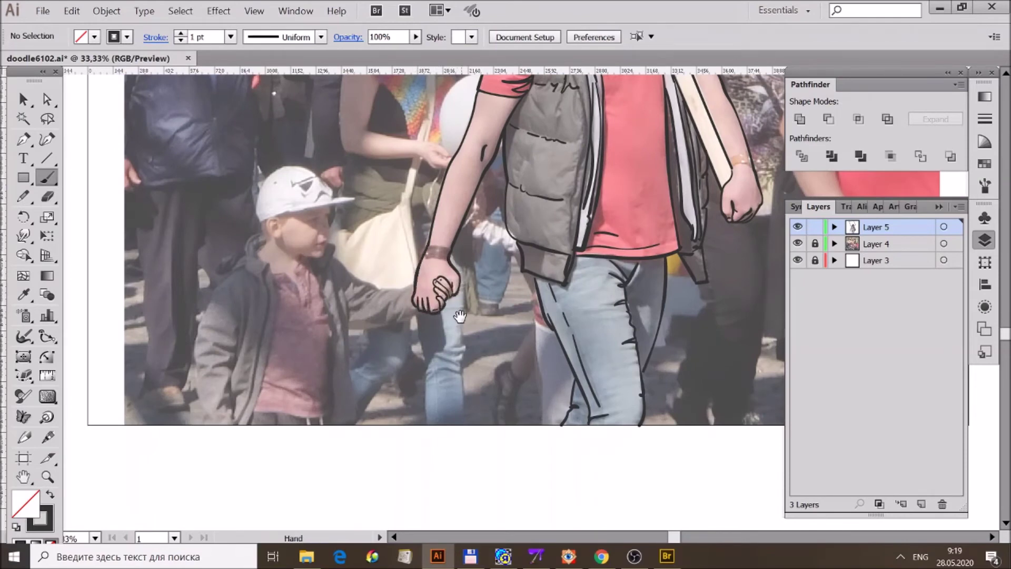
Step: Trace the boy's lower arm edge, jacket edges, sleeve hatching and hood
scroll(465, 316, "left", 3)
left_click_drag(493, 307, 419, 327)
left_click_drag(404, 271, 429, 413)
mouse_move(426, 284)
left_mouse_down()
mouse_move(453, 299)
mouse_move(466, 286)
left_mouse_up()
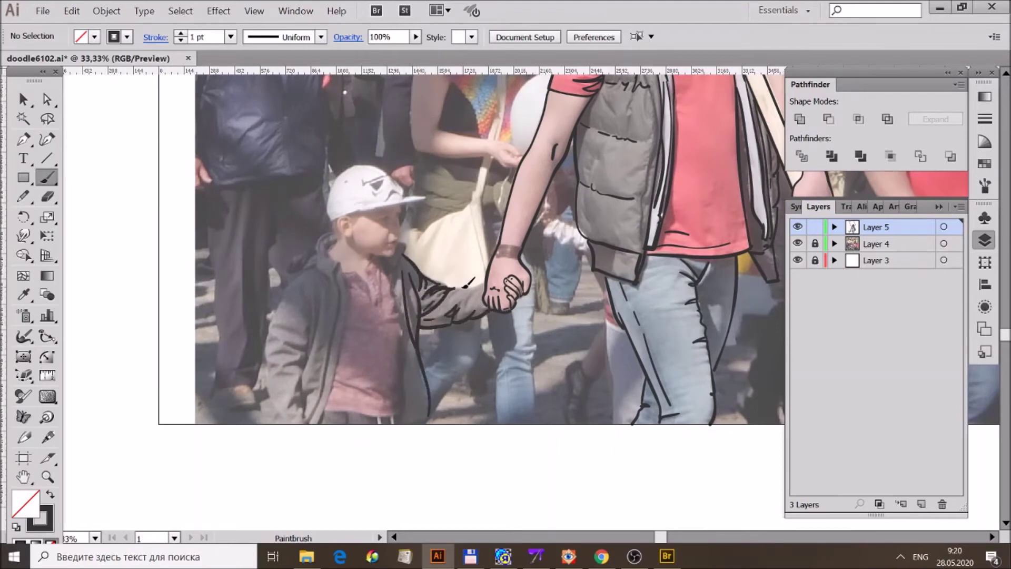
left_click_drag(396, 287, 401, 421)
mouse_move(342, 266)
left_mouse_down()
mouse_move(331, 232)
mouse_move(337, 421)
mouse_move(303, 403)
left_mouse_up()
key("ctrl")
Step: Draw the boy's jacket zipper, outer arm edge, collar, shirt fold and shirt hem
left_click_drag(288, 342, 315, 337)
mouse_move(322, 260)
left_mouse_down()
mouse_move(267, 379)
mouse_move(295, 348)
left_mouse_up()
left_click_drag(274, 395, 287, 422)
mouse_move(352, 279)
left_mouse_down()
mouse_move(379, 300)
mouse_move(363, 271)
left_mouse_up()
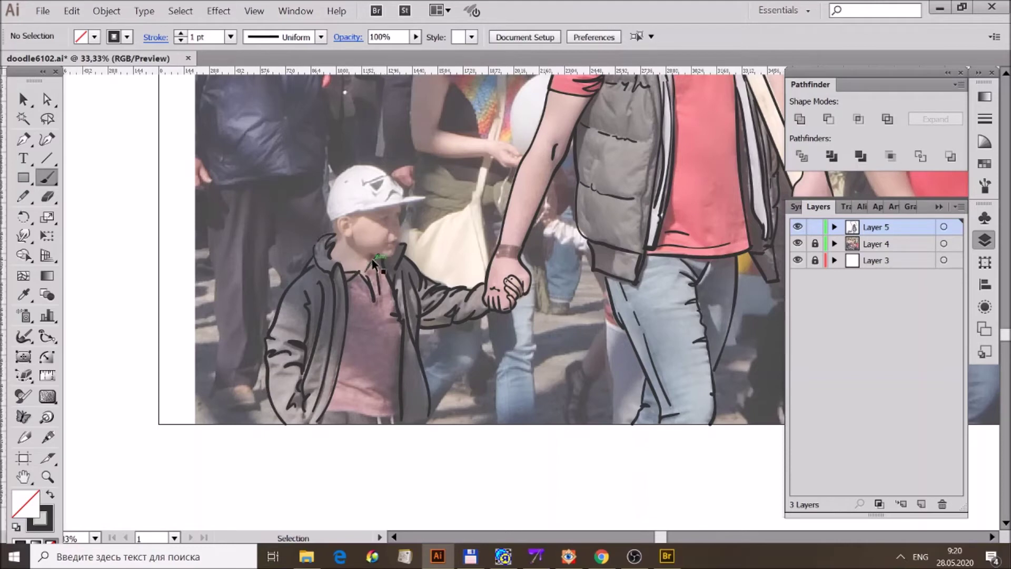
left_click_drag(338, 386, 387, 400)
left_click_drag(326, 414, 389, 417)
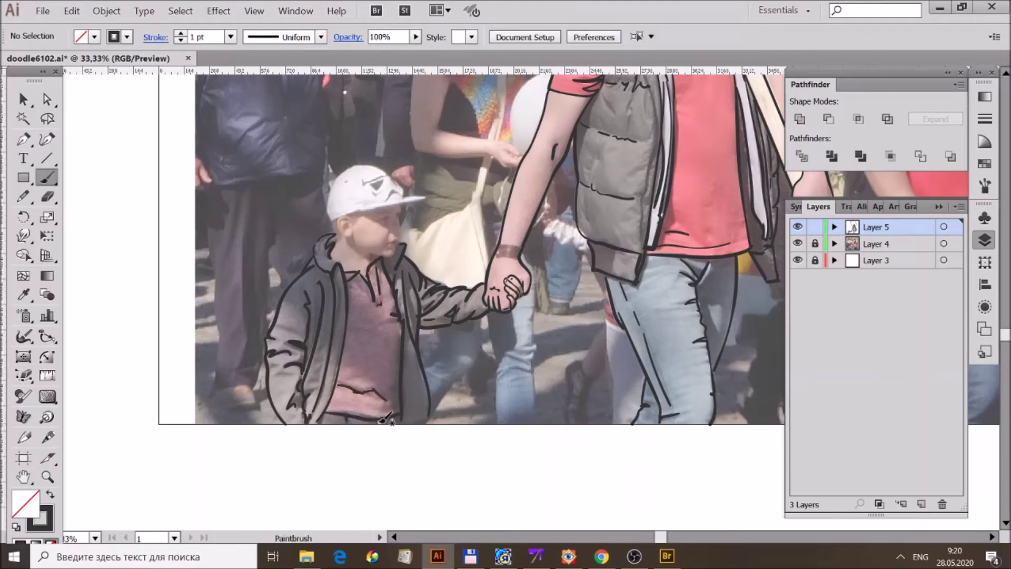
Step: Finish the boy's nose and mouth lines, then hide the photo layer
left_click_drag(385, 276, 398, 326)
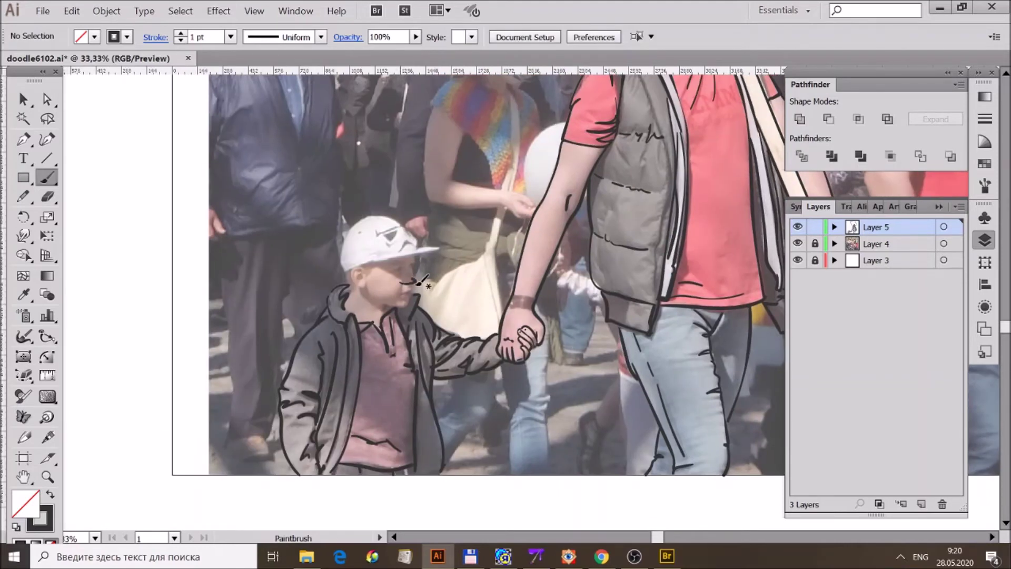
left_click_drag(417, 283, 414, 280)
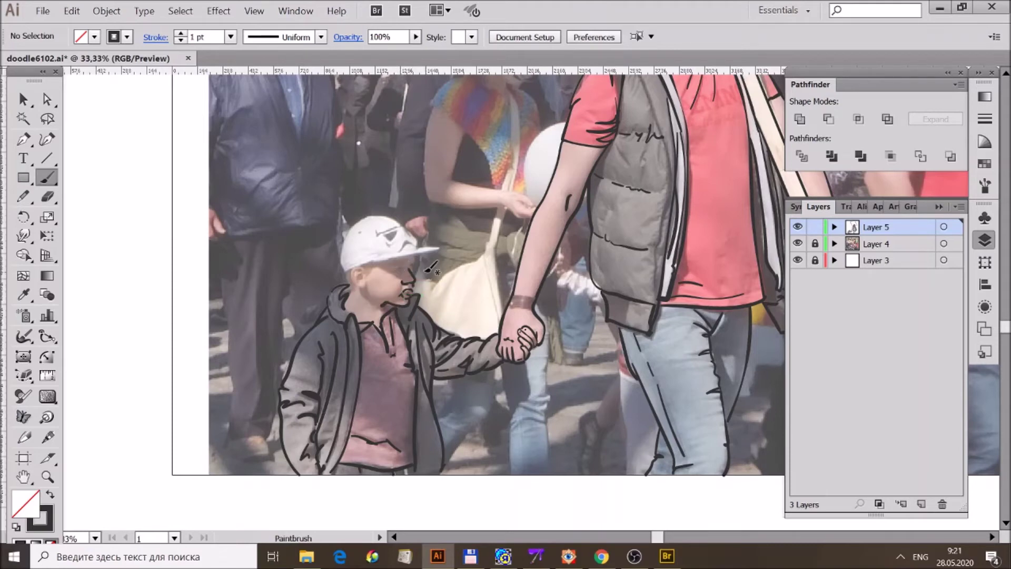
left_click_drag(420, 276, 420, 268)
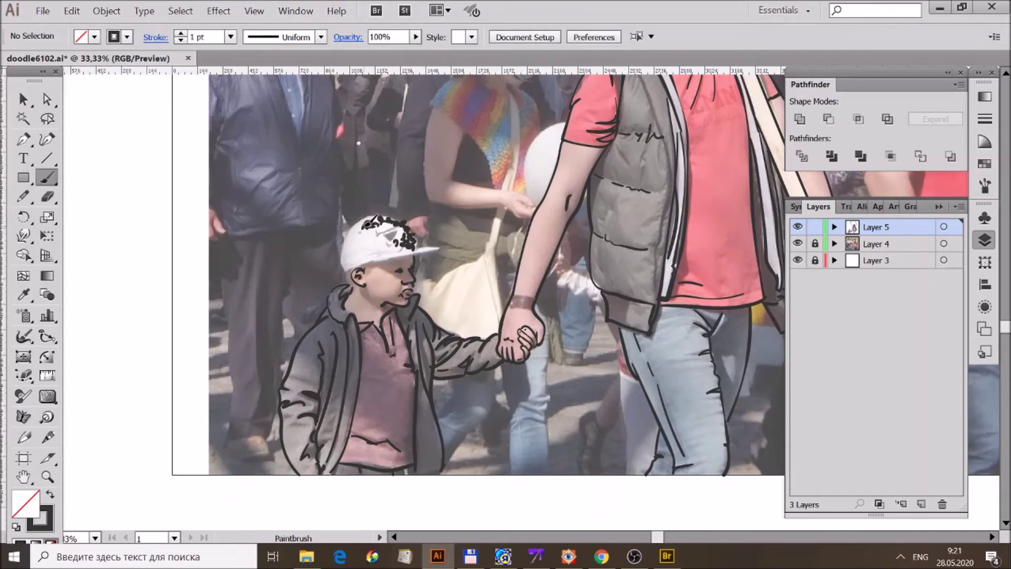
left_click(798, 244)
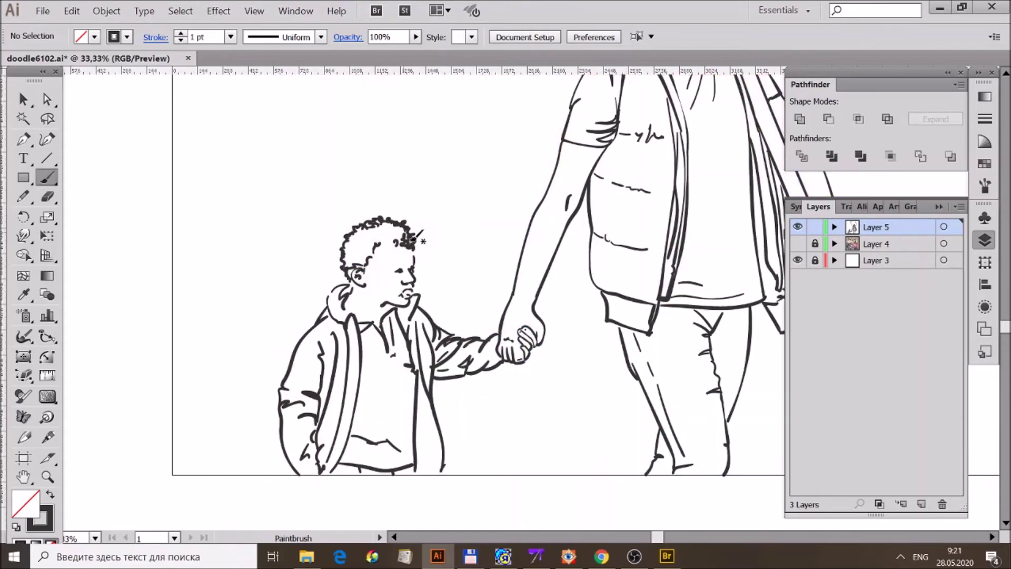
Step: Add curls to the top and right of the boy's hair, draw his mouth, and zoom to check
left_click_drag(419, 251, 415, 240)
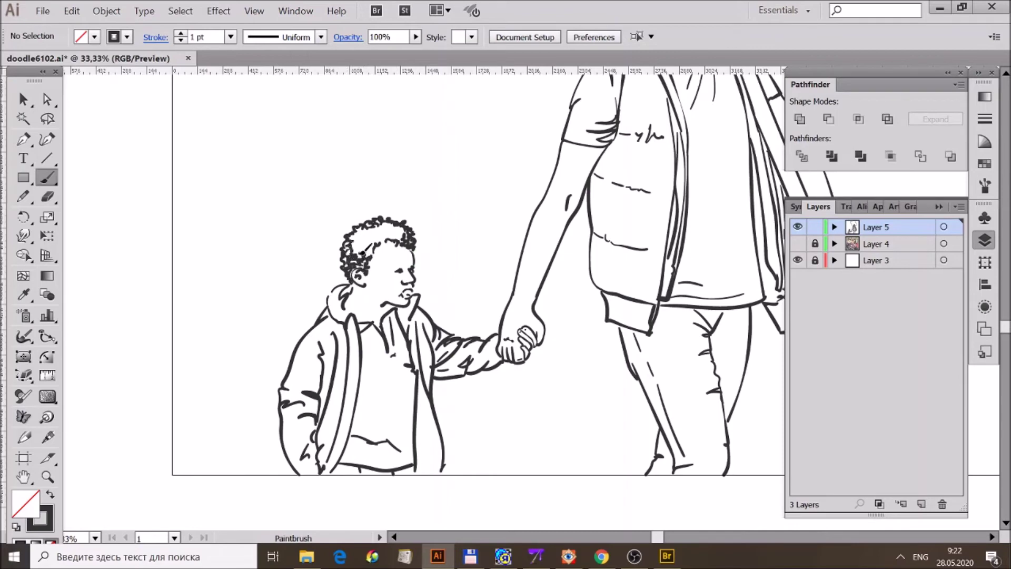
mouse_move(369, 232)
left_mouse_down()
mouse_move(392, 216)
mouse_move(395, 229)
left_mouse_up()
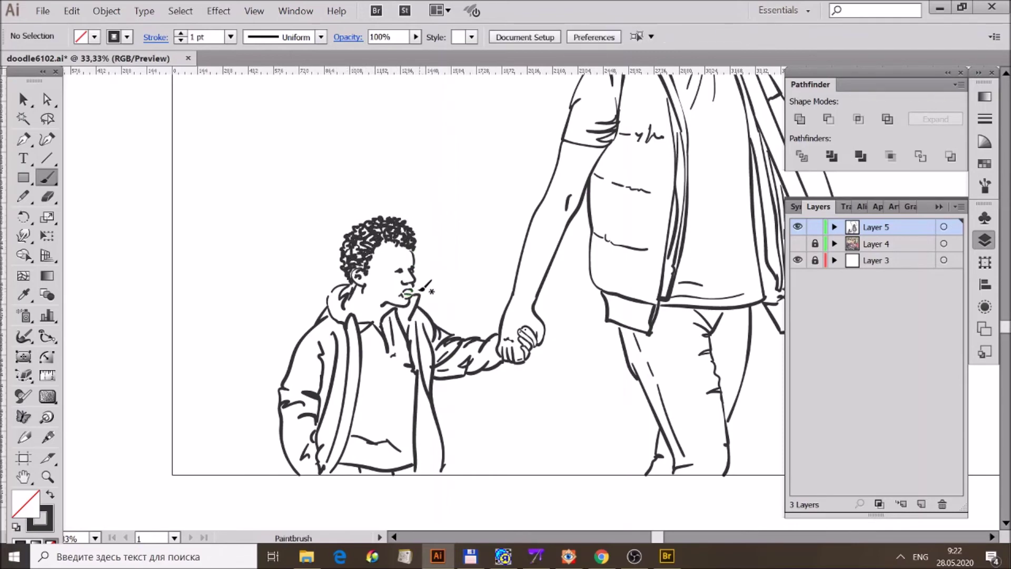
left_click_drag(411, 298, 419, 291)
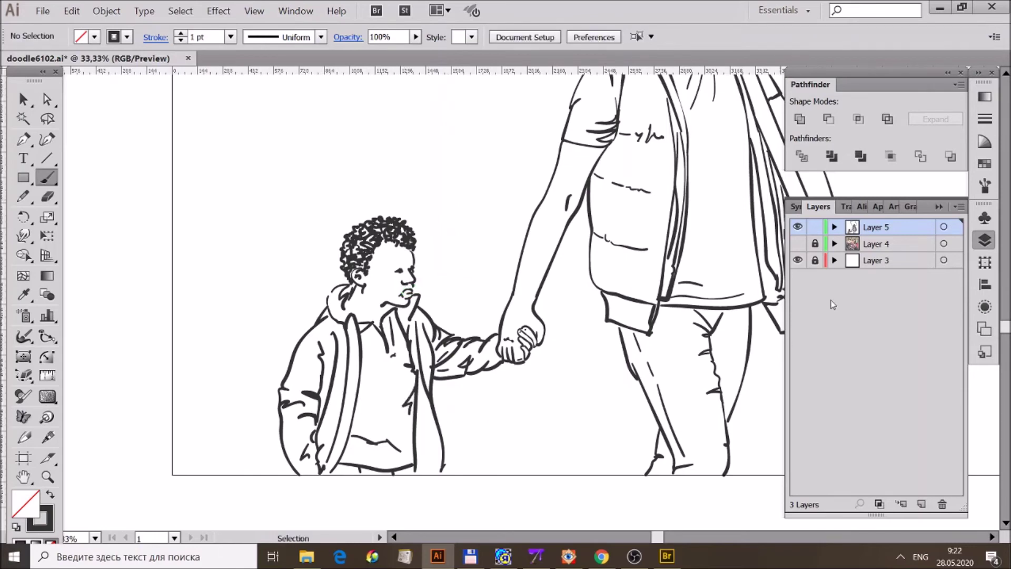
key("ctrl+minus")
key("ctrl+minus")
key("ctrl+plus")
key("ctrl+plus")
key("ctrl+plus")
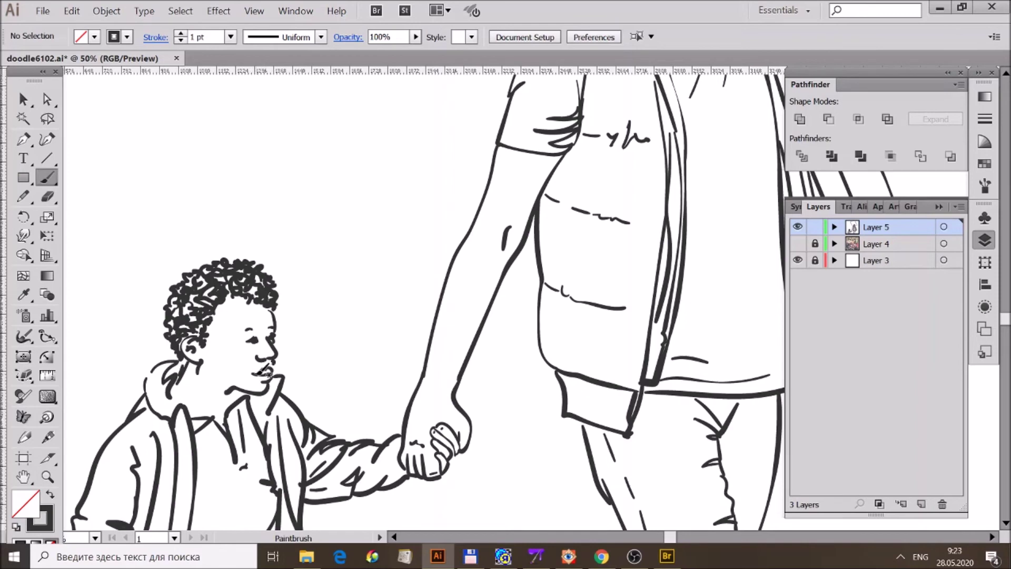
key("ctrl+minus")
key("ctrl+minus")
key("ctrl+minus")
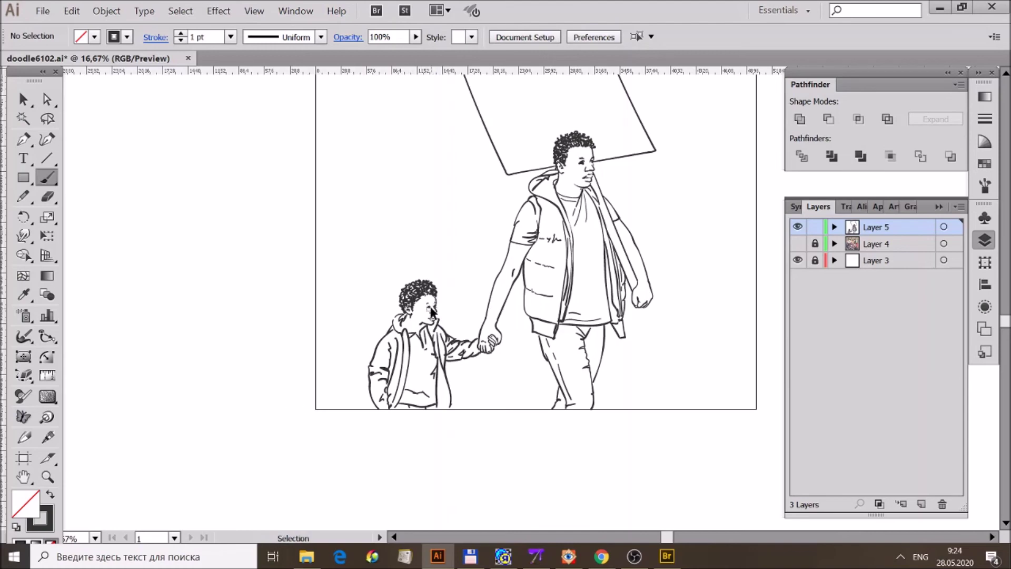
Step: Undo a stray stroke near the boy's eye and show the photo to compare
left_click_drag(424, 303, 433, 316)
key("ctrl+z")
left_click(797, 243)
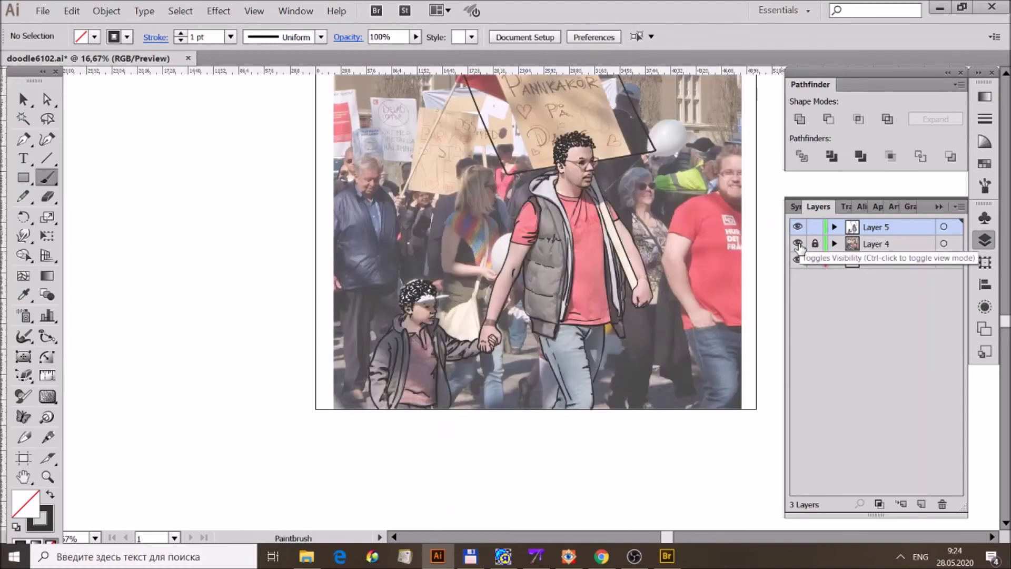
scroll(655, 356, "up", 3)
scroll(659, 354, "right", 2)
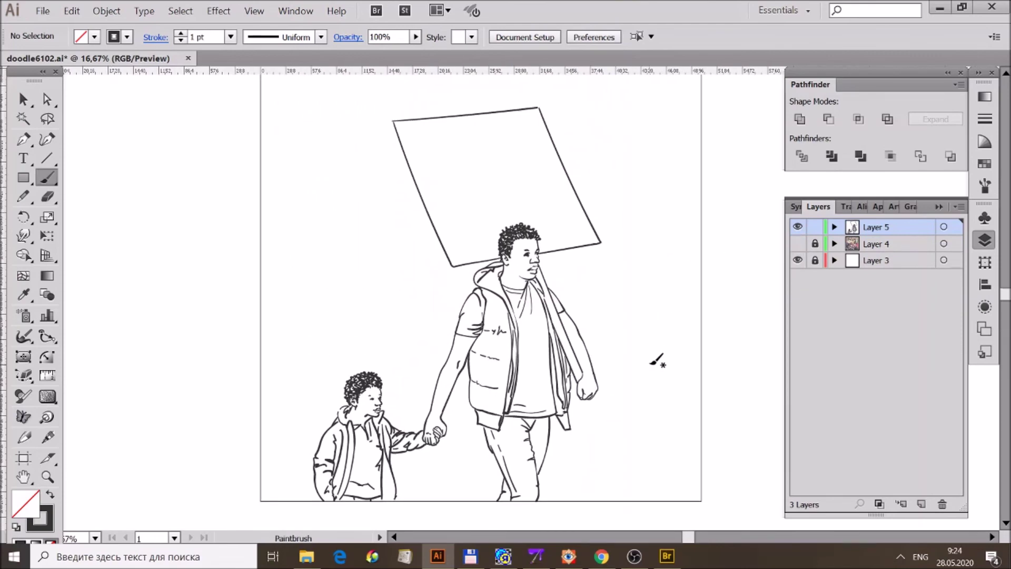
scroll(501, 307, "up", 3)
scroll(501, 307, "down", 3)
scroll(501, 307, "left", 3)
Step: Try another stroke near the boy's eye and undo it
left_click_drag(298, 301, 288, 309)
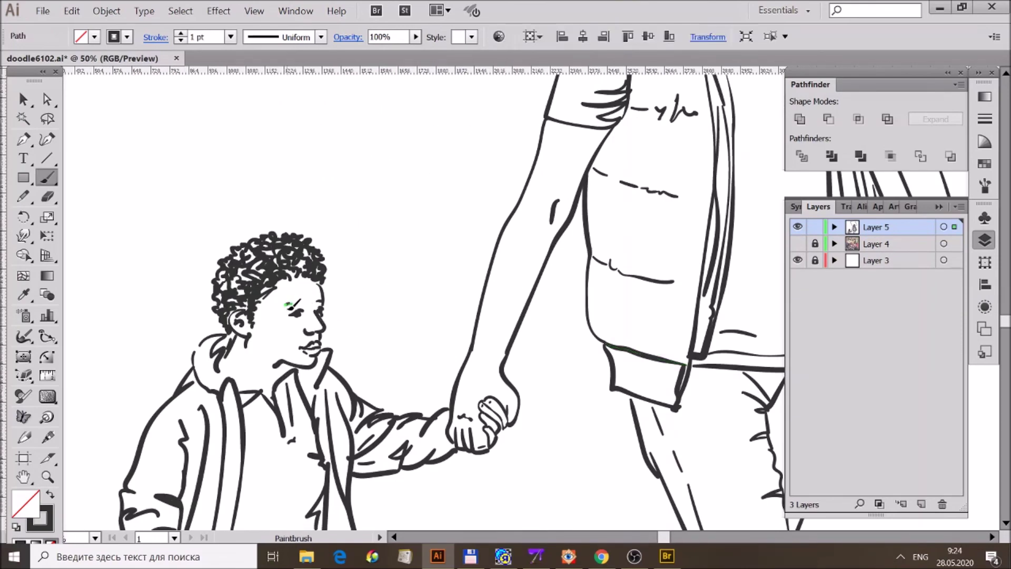
key("ctrl+z")
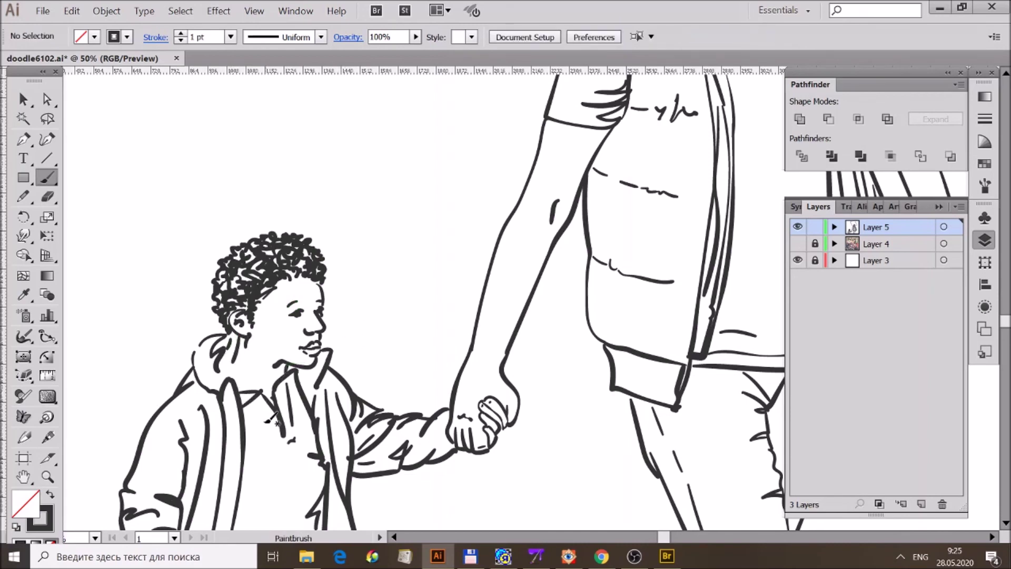
scroll(707, 300, "down", 2)
scroll(707, 300, "up", 2)
Step: Fit the artboard, select all line art, delete the photo layer and Expand Appearance
key("ctrl+0")
key("v")
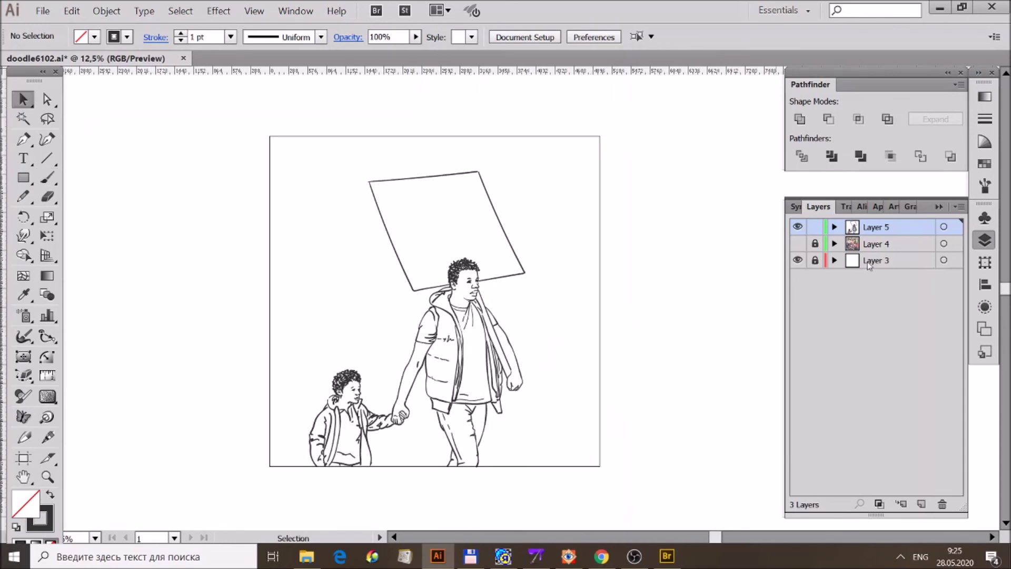
key("ctrl+a")
left_click(106, 11)
left_click(188, 152)
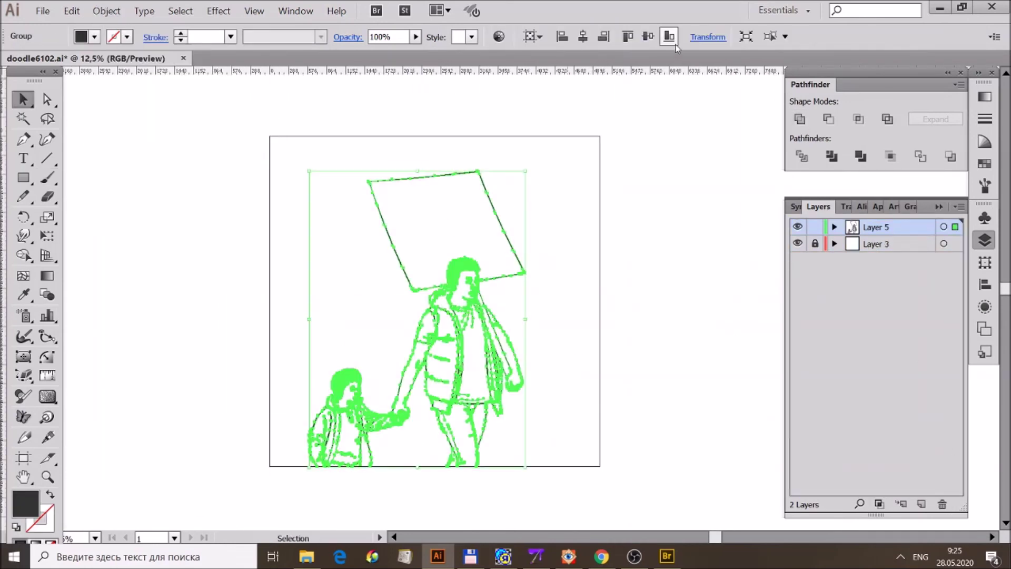